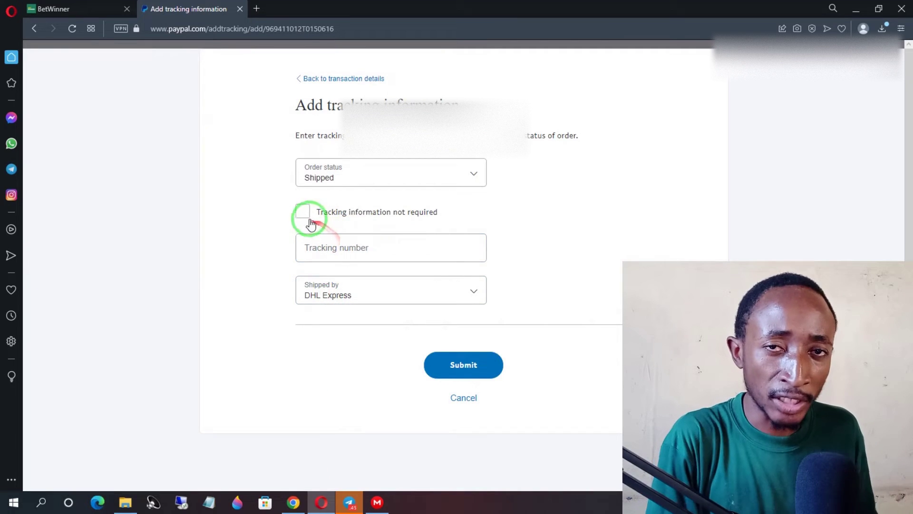
# Step: Mark tracking information as not required, set the order status to Order Processed, and submit the tracking form
pyautogui.click(302, 214)
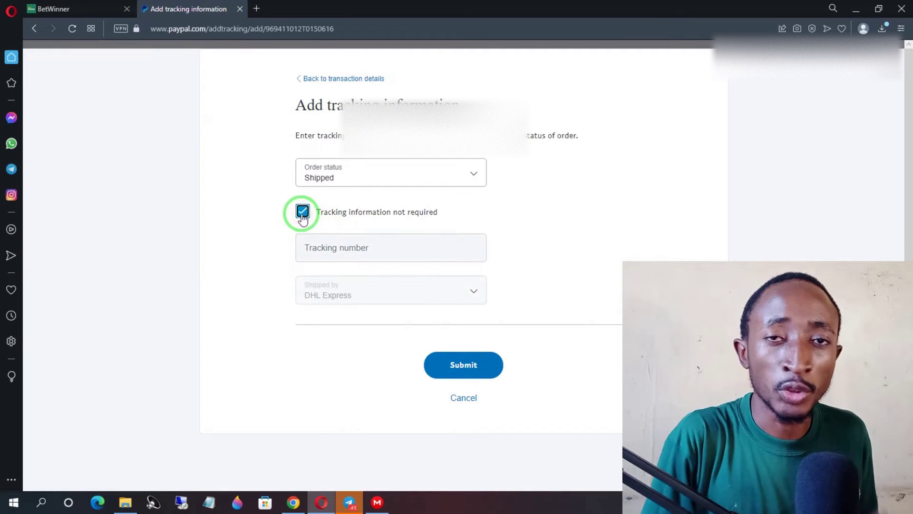
pyautogui.click(476, 177)
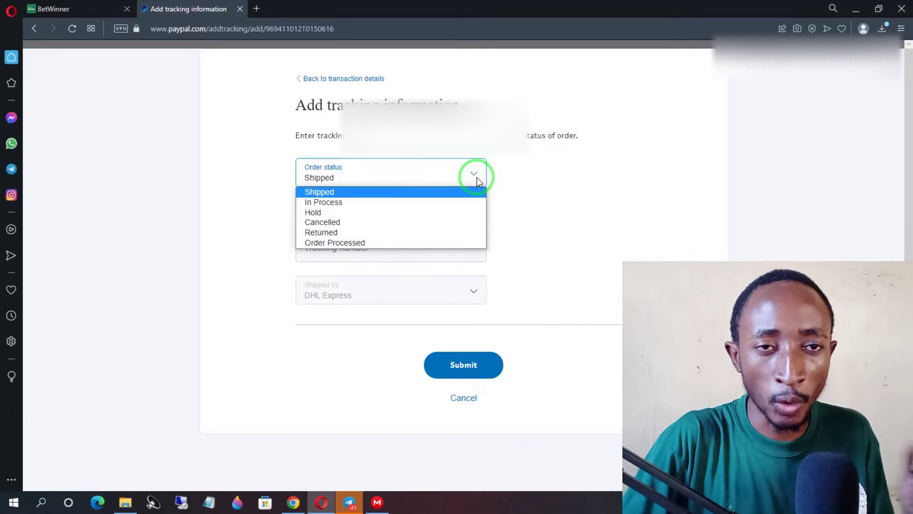
pyautogui.click(471, 241)
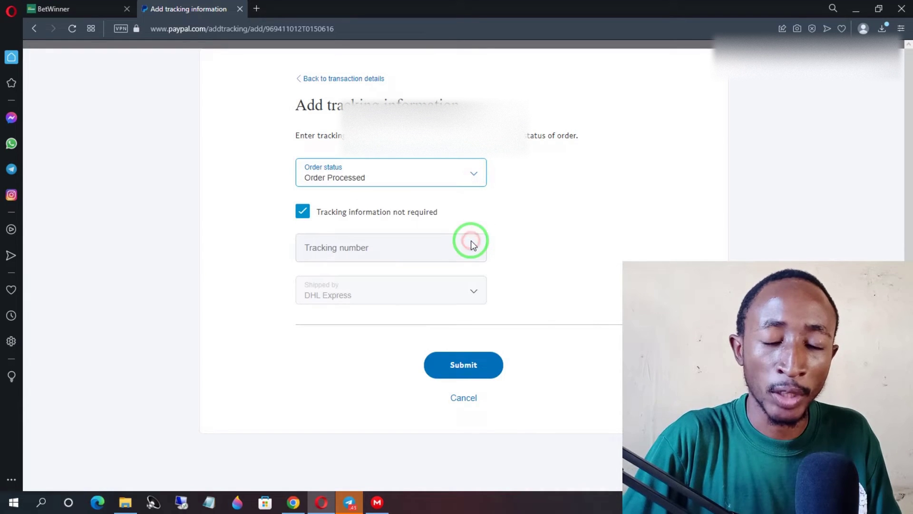
pyautogui.click(473, 365)
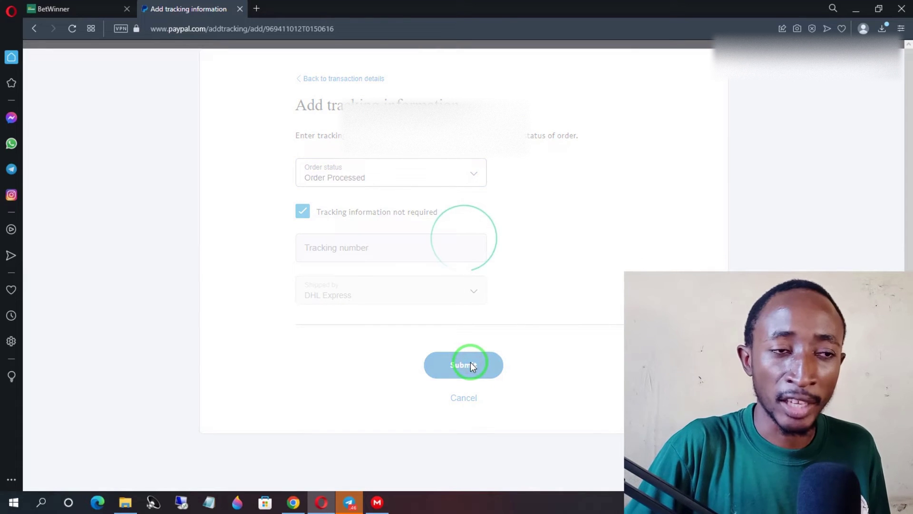
pyautogui.click(479, 214)
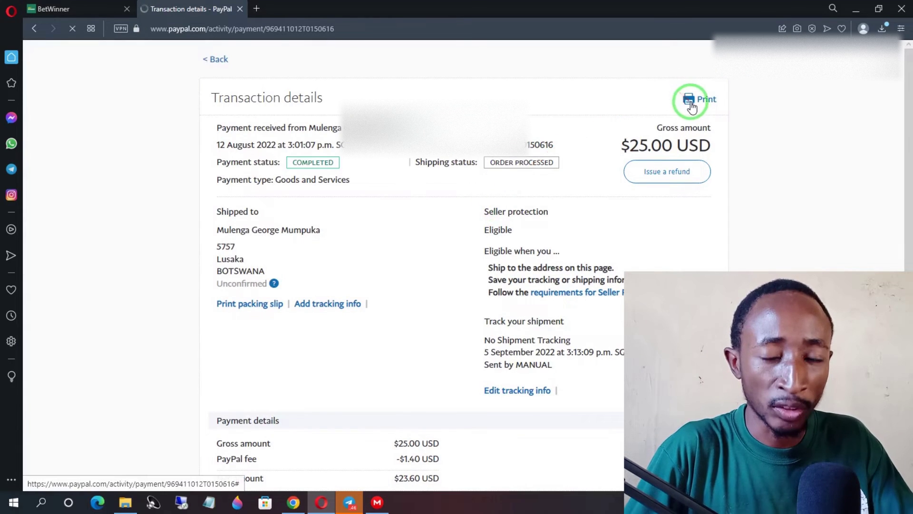
# Step: Print the completed transaction's details page to a PDF file
pyautogui.click(707, 101)
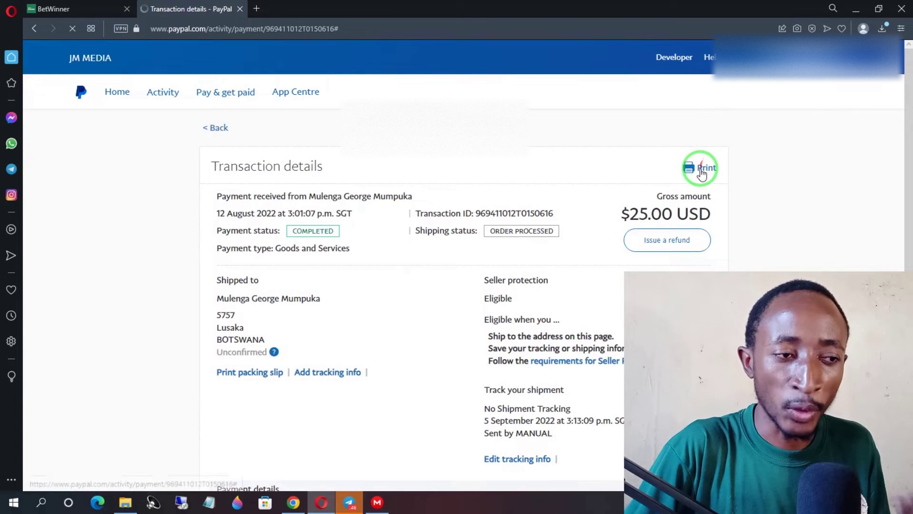
pyautogui.click(701, 170)
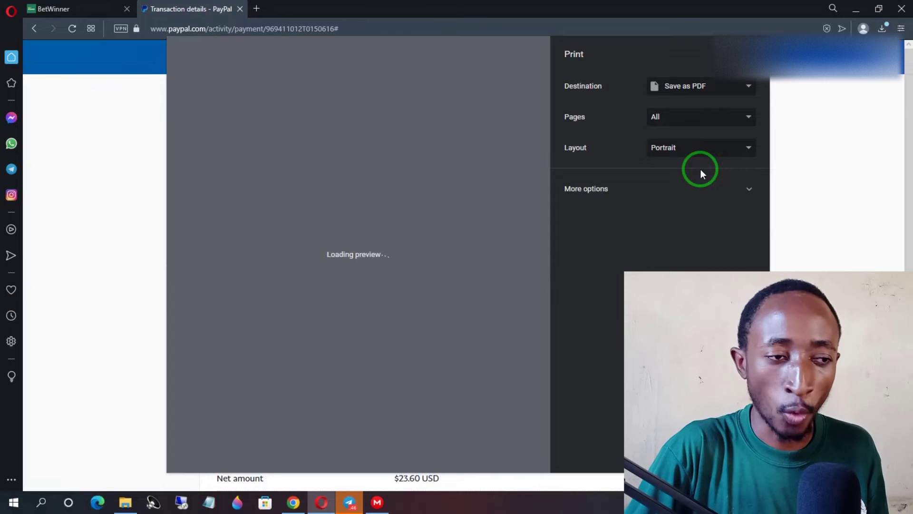
pyautogui.press('Return')
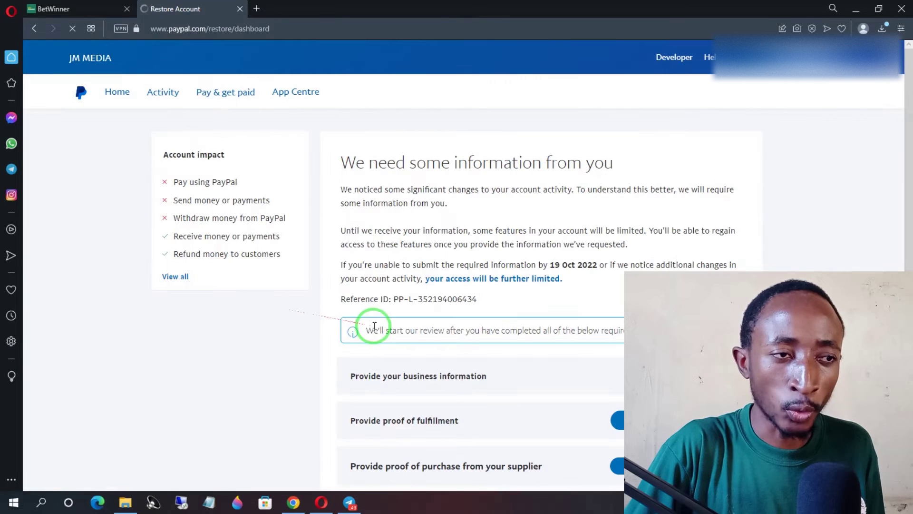
# Step: Start resolving the proof of fulfillment task and choose Any other proof of fulfillment for the 26 Aug 2022 transaction
pyautogui.scroll(-3, 373, 323)
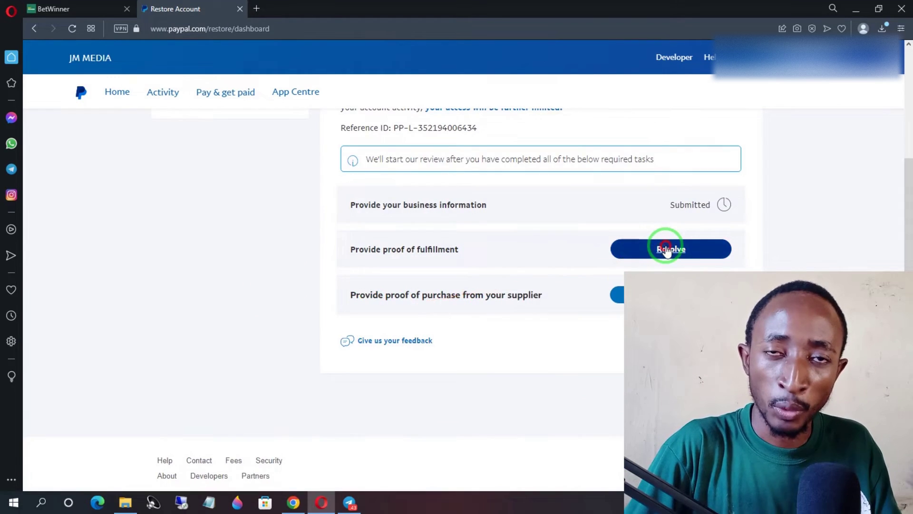
pyautogui.click(659, 248)
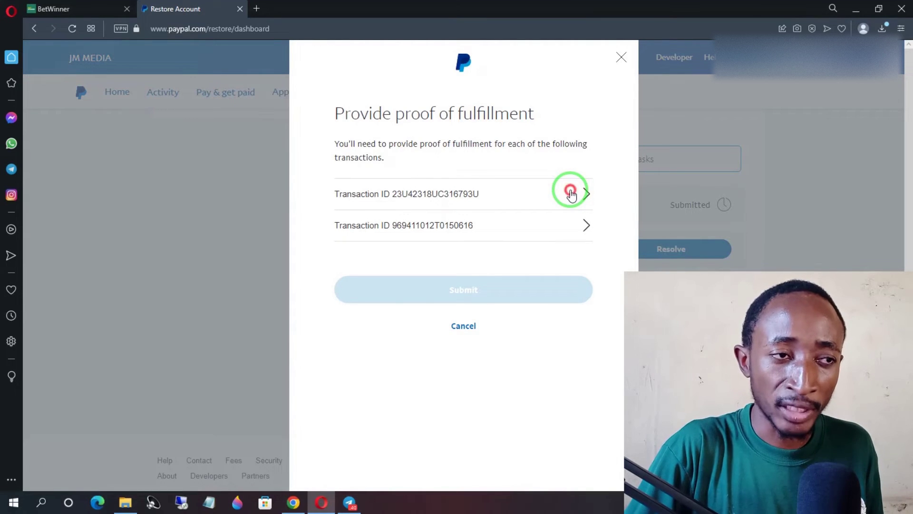
pyautogui.click(571, 194)
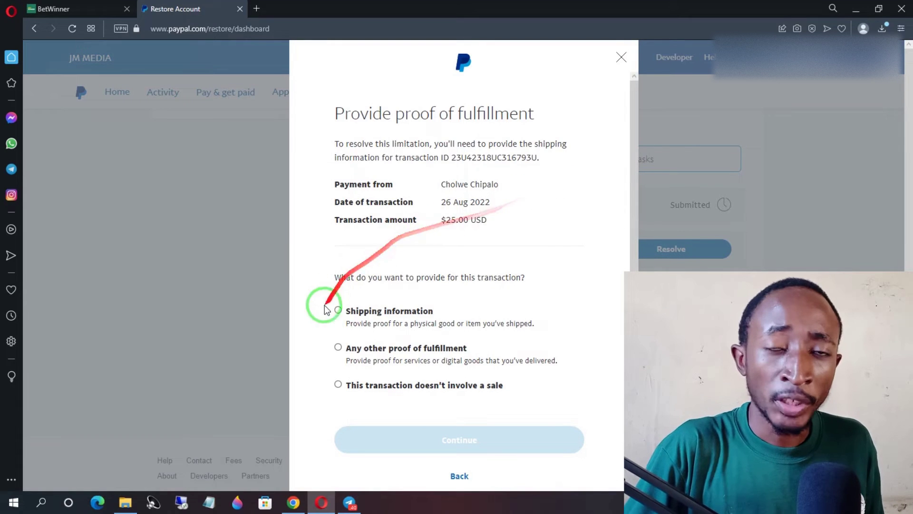
pyautogui.click(338, 348)
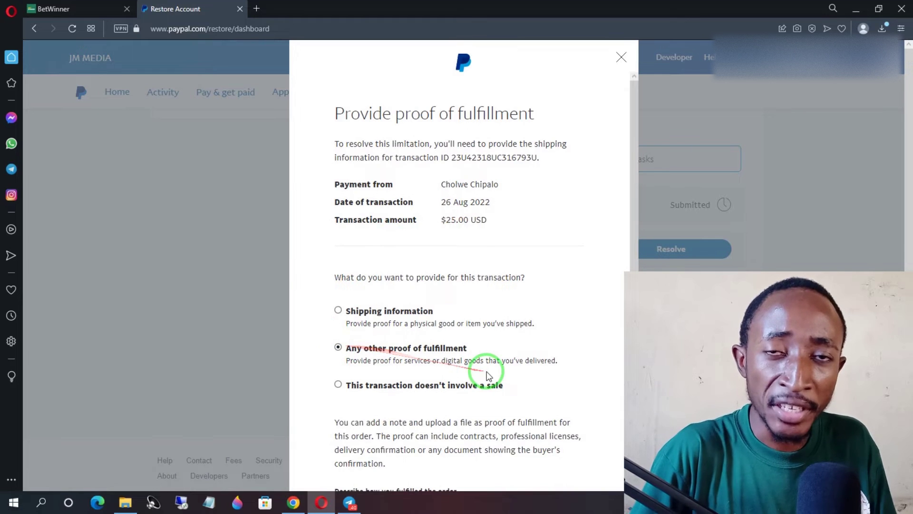
# Step: Describe the order fulfillment as "The service was delivered electronically, thus its an intangible good that does not require shipping and as seen in attached, transaction was completed"
pyautogui.scroll(-1, 486, 370)
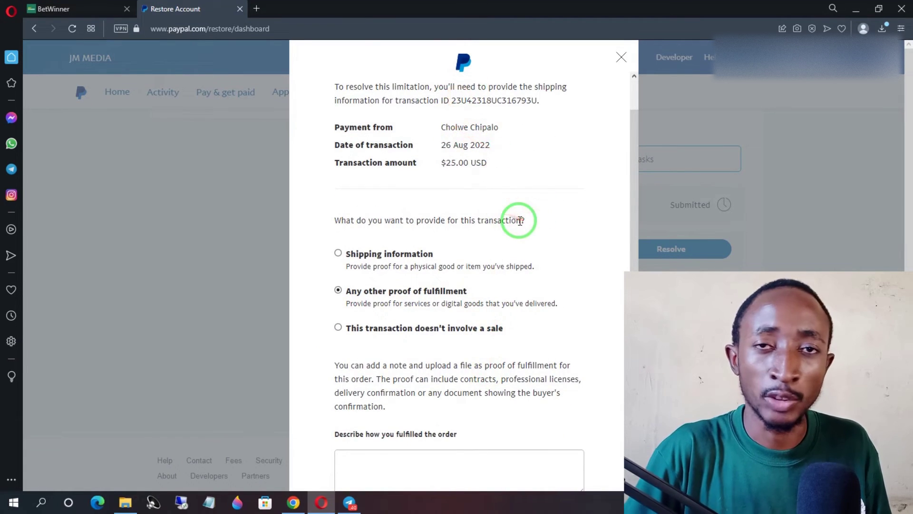
pyautogui.scroll(1, 520, 220)
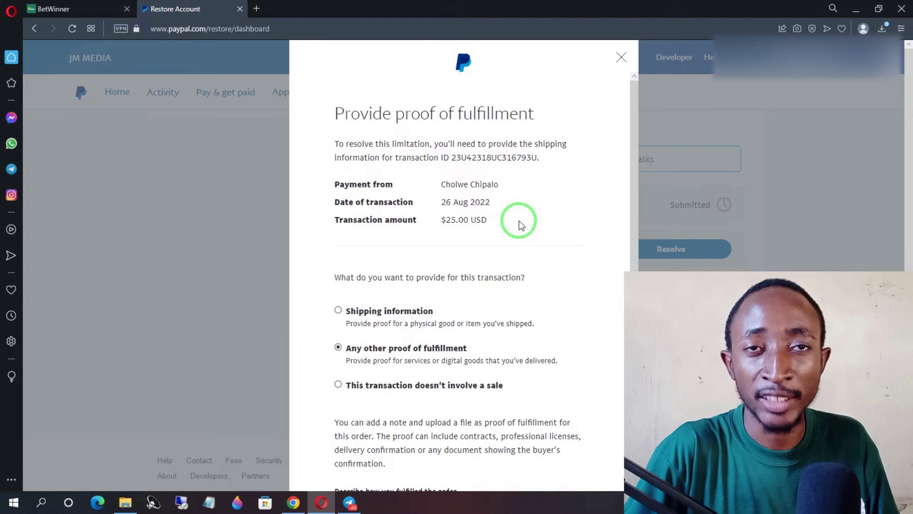
pyautogui.scroll(-4, 518, 221)
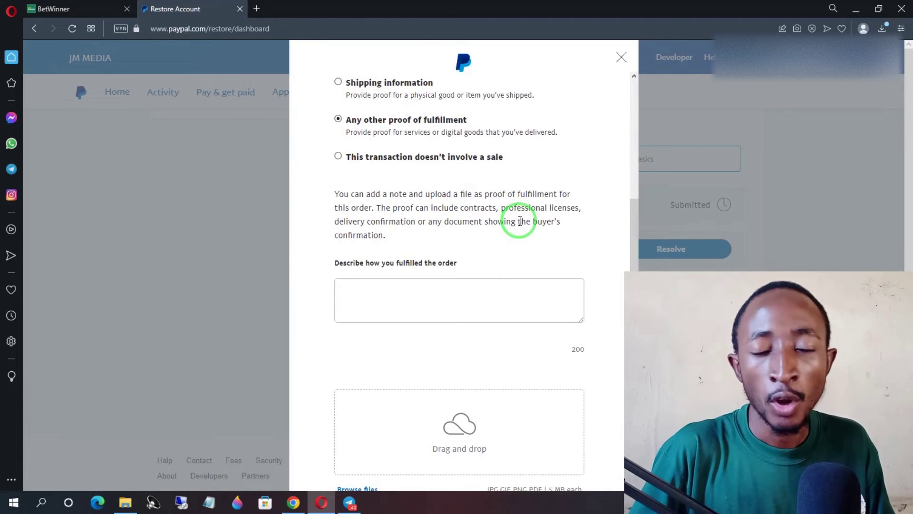
pyautogui.scroll(-1, 520, 221)
pyautogui.click(433, 234)
pyautogui.write('The service was delivered electronically, thus its an intangible good that does not require shipping and as seen in attached, transaction was completed')
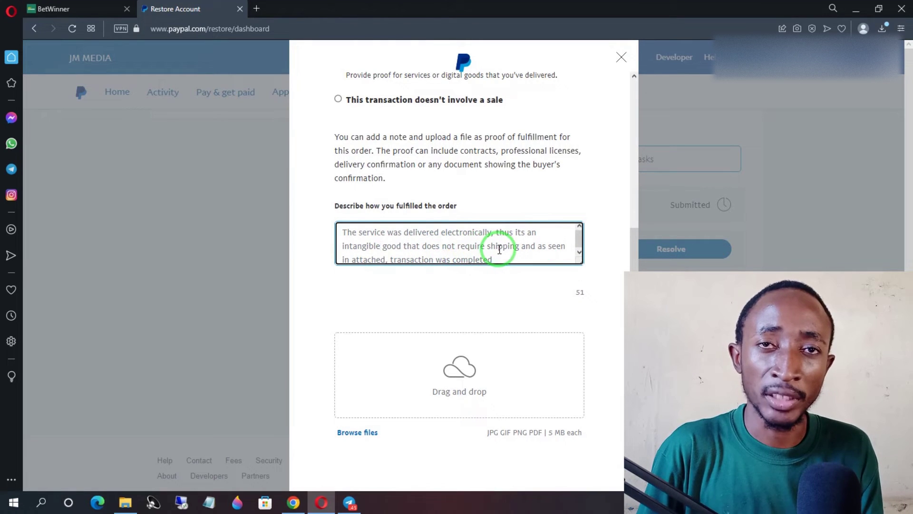
# Step: Attach Transaction details3u - PayPal.pdf from the PayPal Consult folder on Business Files (F:) and continue with the proof
pyautogui.scroll(-1, 500, 249)
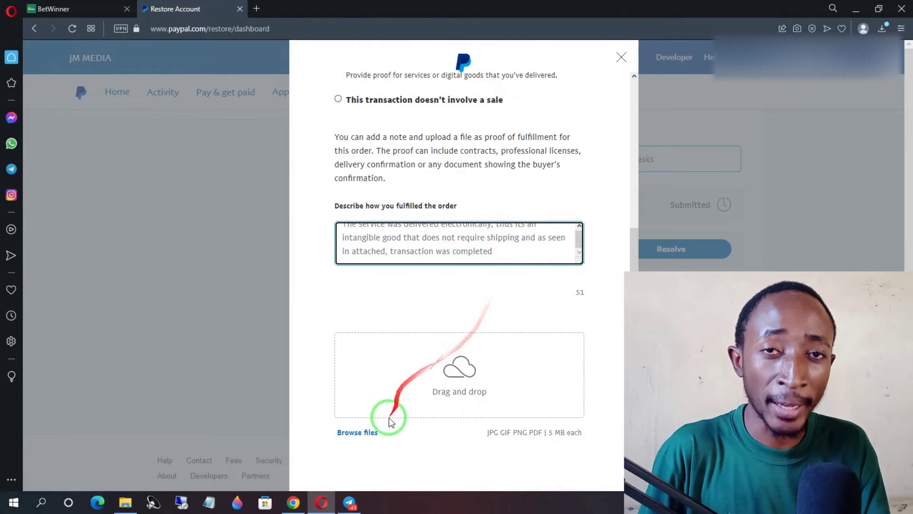
pyautogui.click(367, 434)
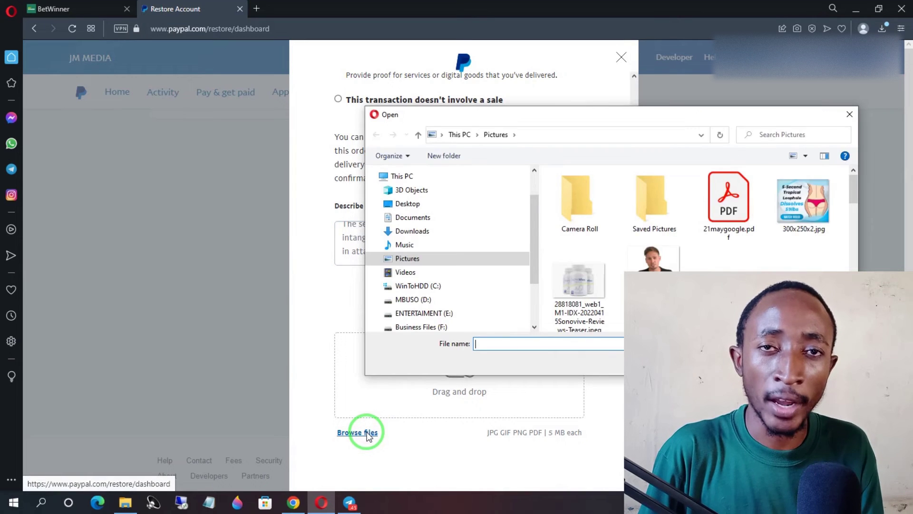
pyautogui.click(418, 327)
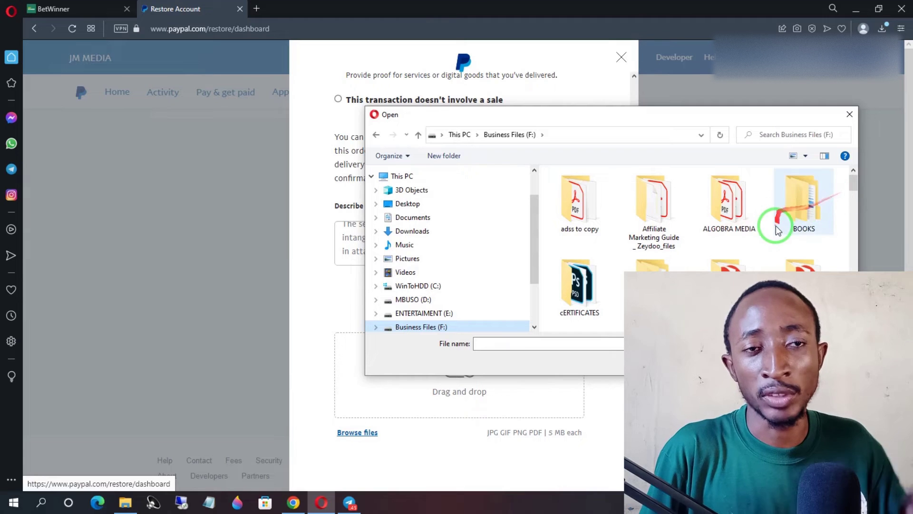
pyautogui.scroll(-3, 776, 229)
pyautogui.scroll(-3, 779, 230)
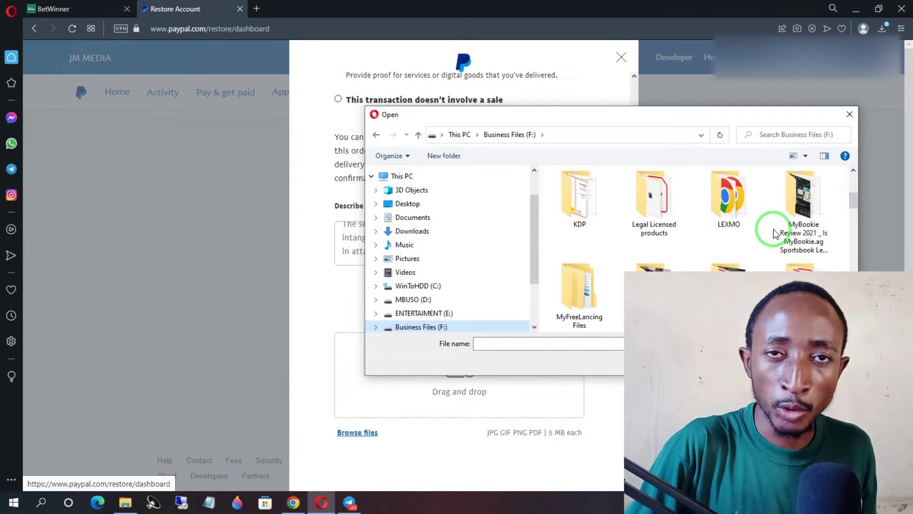
pyautogui.scroll(-3, 775, 233)
pyautogui.doubleClick(796, 206)
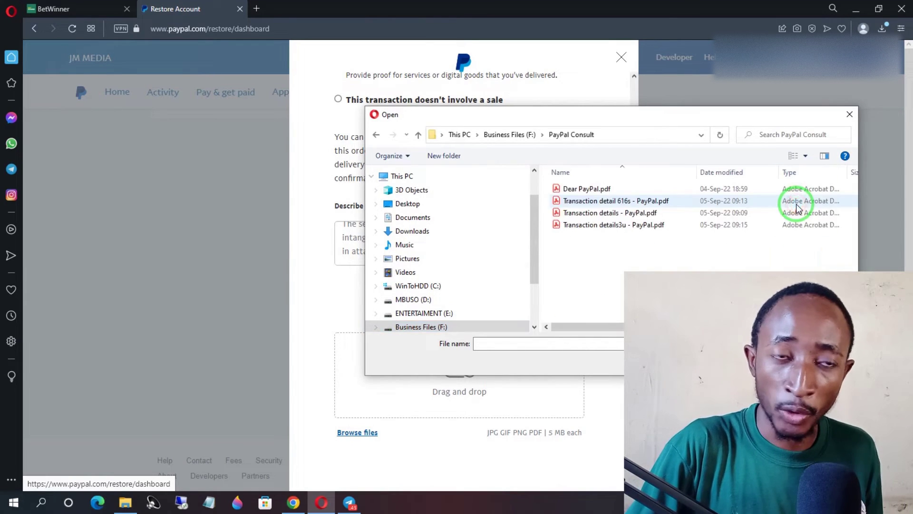
pyautogui.click(622, 226)
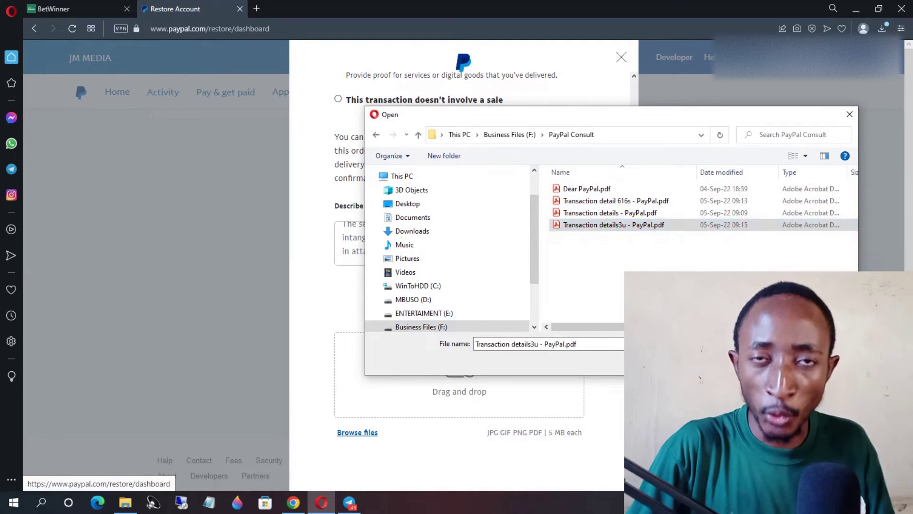
pyautogui.click(795, 363)
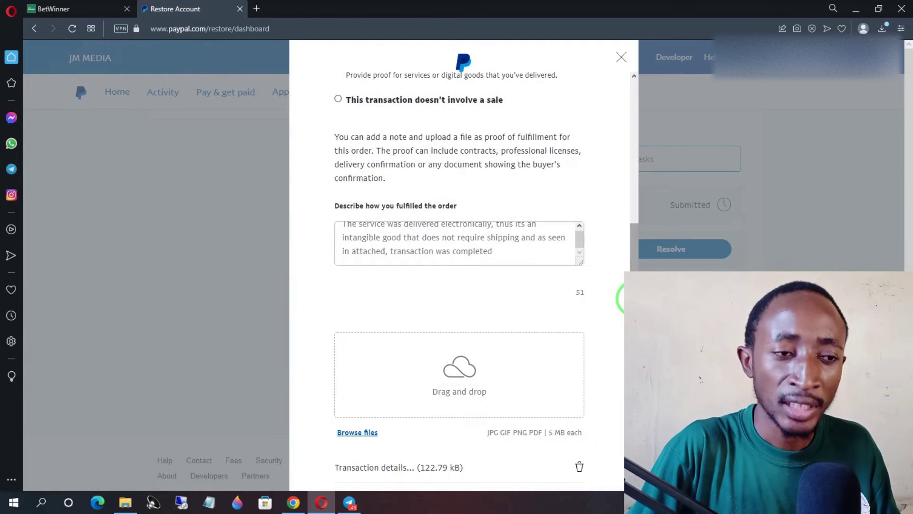
pyautogui.scroll(-3, 618, 297)
pyautogui.click(459, 404)
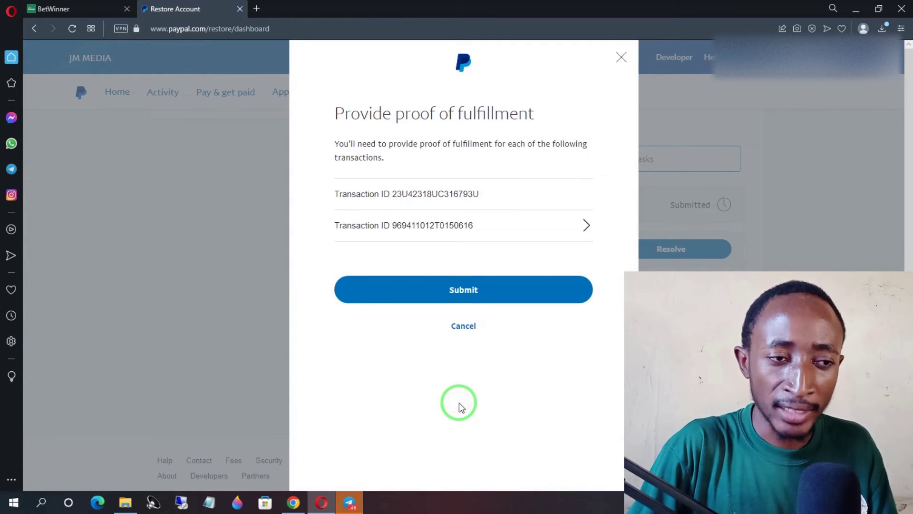
# Step: Provide Any other proof of fulfillment for the 12 Aug 2022 transaction, submit the proofs, and return to the account limitations
pyautogui.click(521, 229)
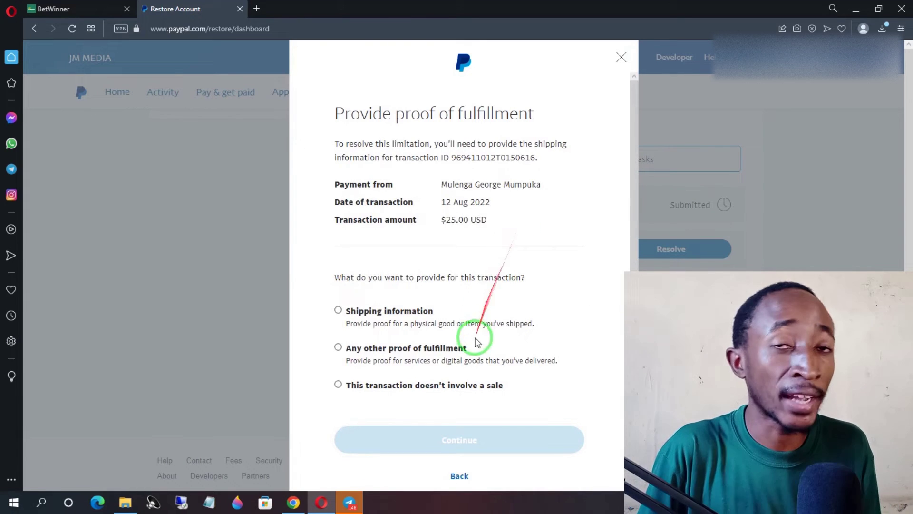
pyautogui.click(338, 347)
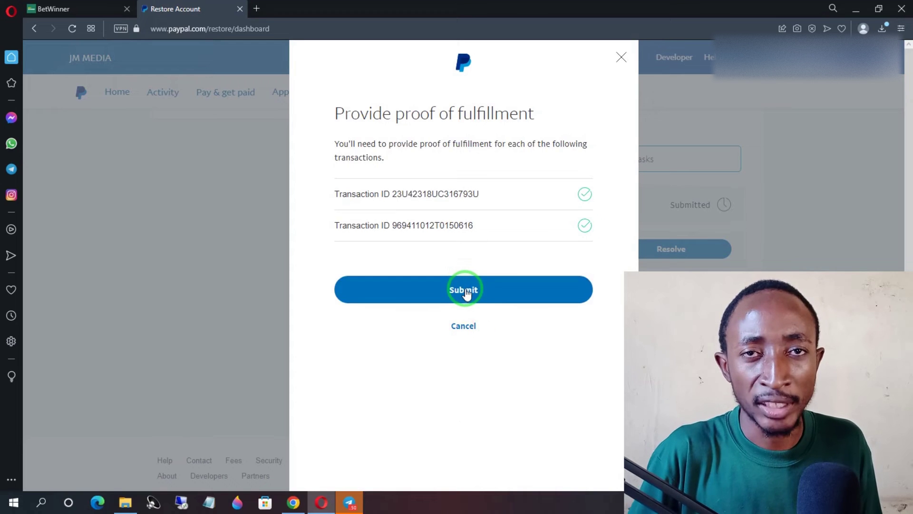
pyautogui.click(465, 290)
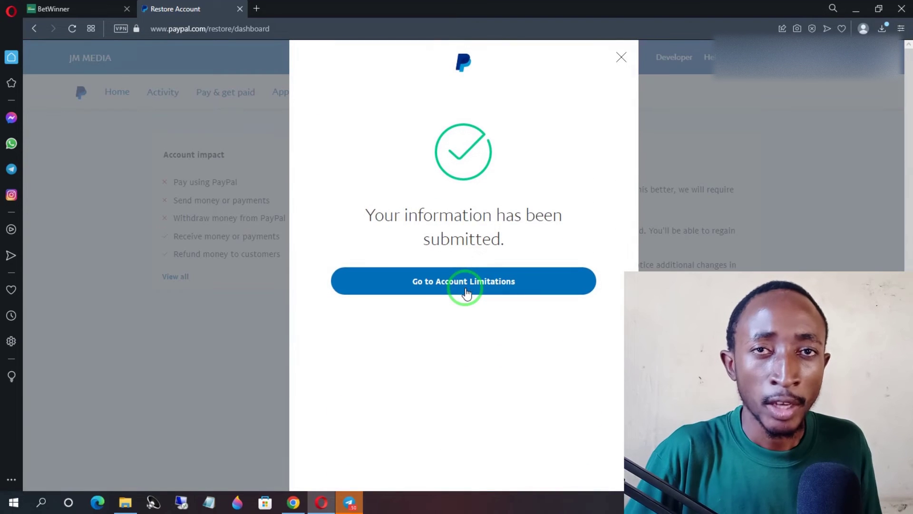
pyautogui.click(466, 294)
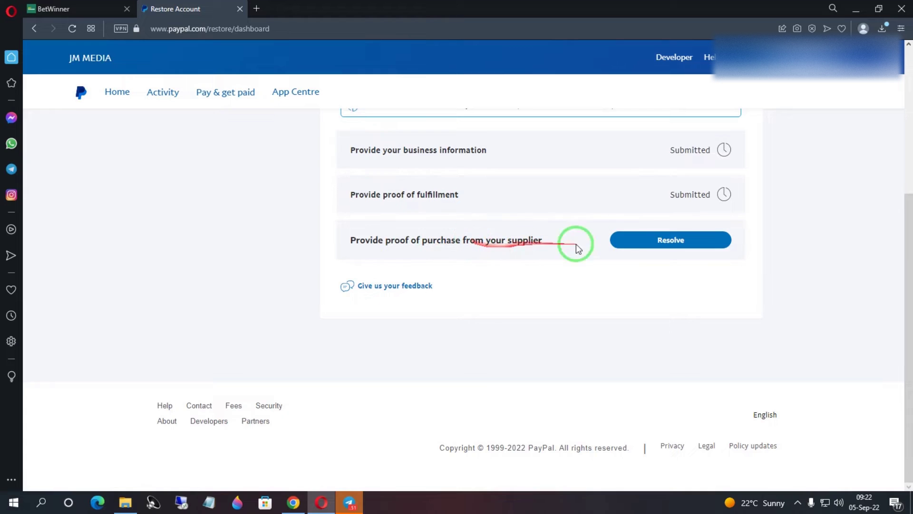
# Step: Switch to File Explorer and read the Dear PayPal.pdf letter about the missing supplier receipt in a maximized window
pyautogui.click(126, 505)
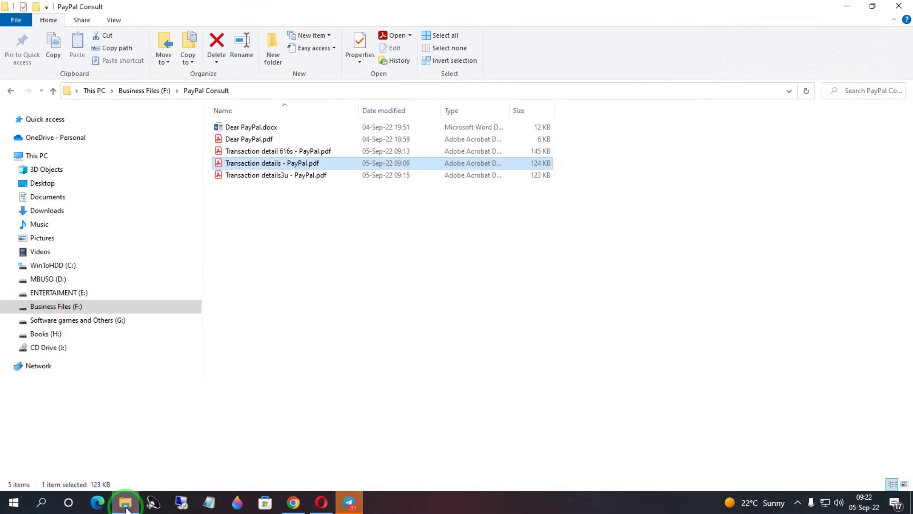
pyautogui.click(244, 140)
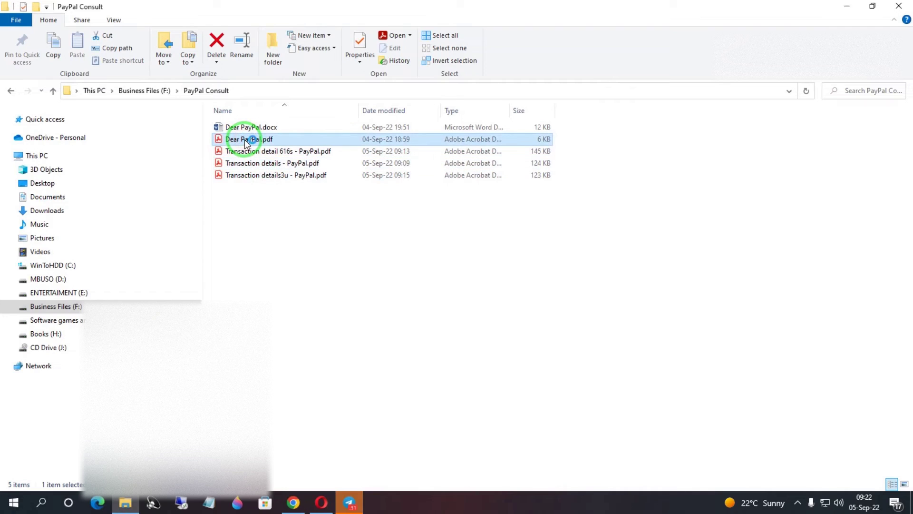
pyautogui.doubleClick(246, 141)
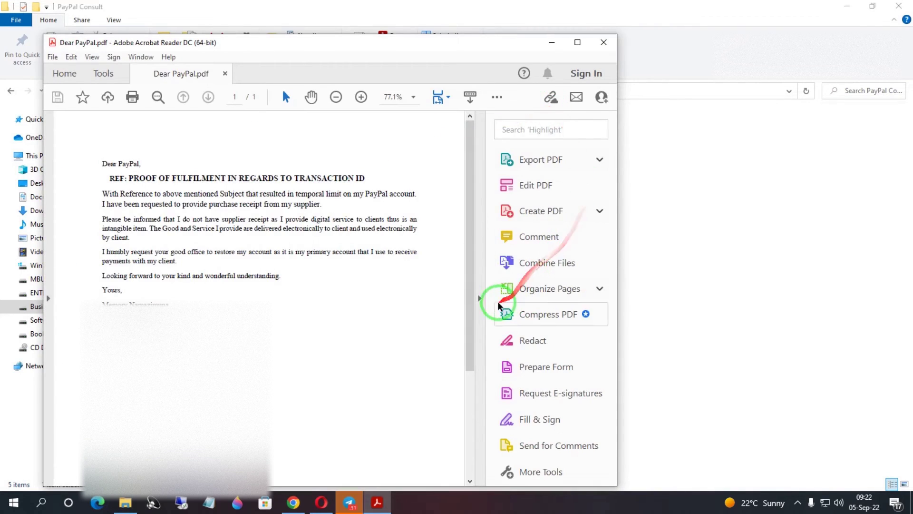
pyautogui.click(479, 298)
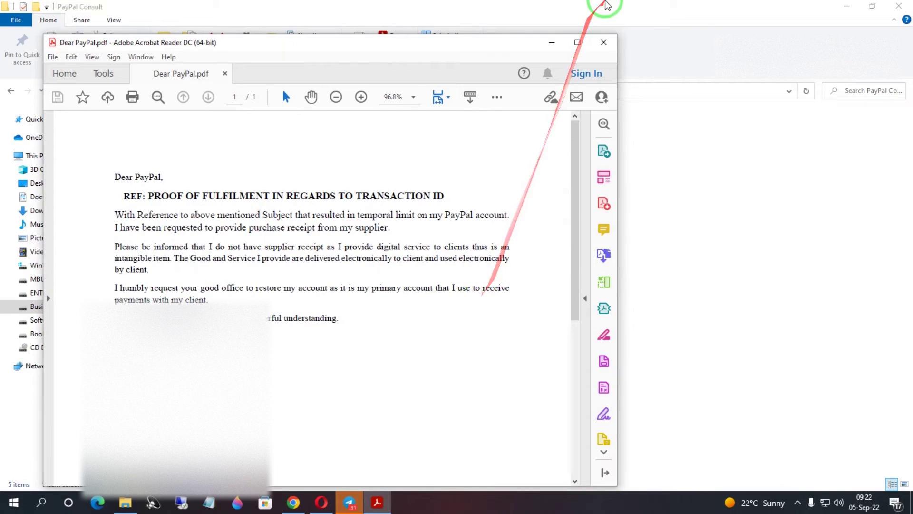
pyautogui.click(578, 41)
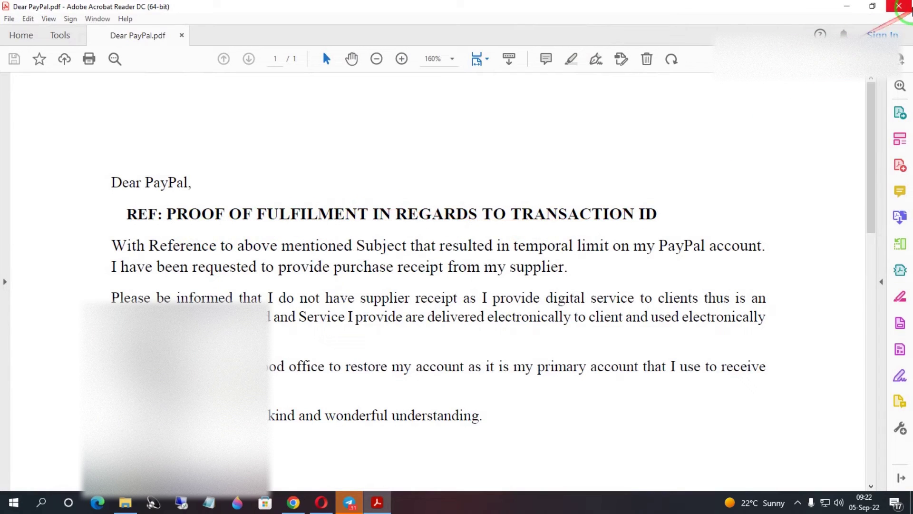
pyautogui.click(903, 10)
pyautogui.click(221, 122)
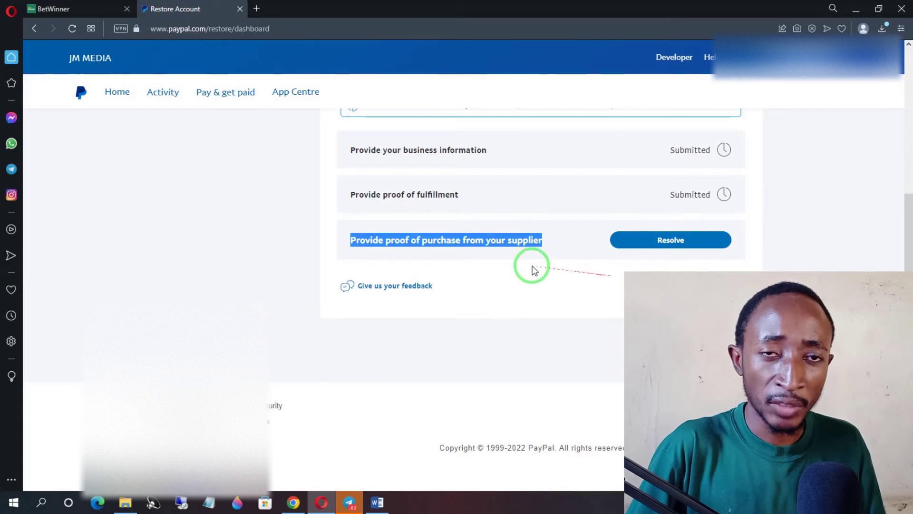
# Step: Start the supplier proof of purchase for the 26 Aug 2022 transaction with "I'll provide proof for the items sold or services delivered"
pyautogui.click(679, 243)
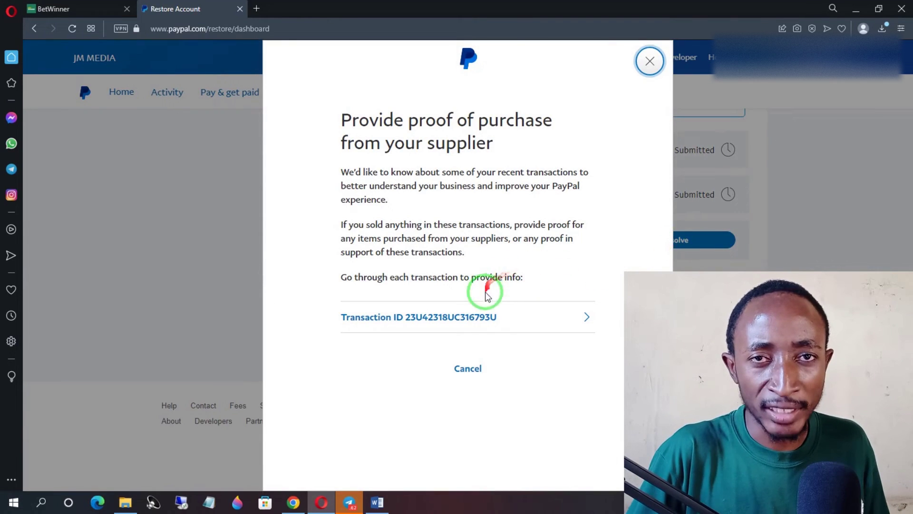
pyautogui.click(576, 320)
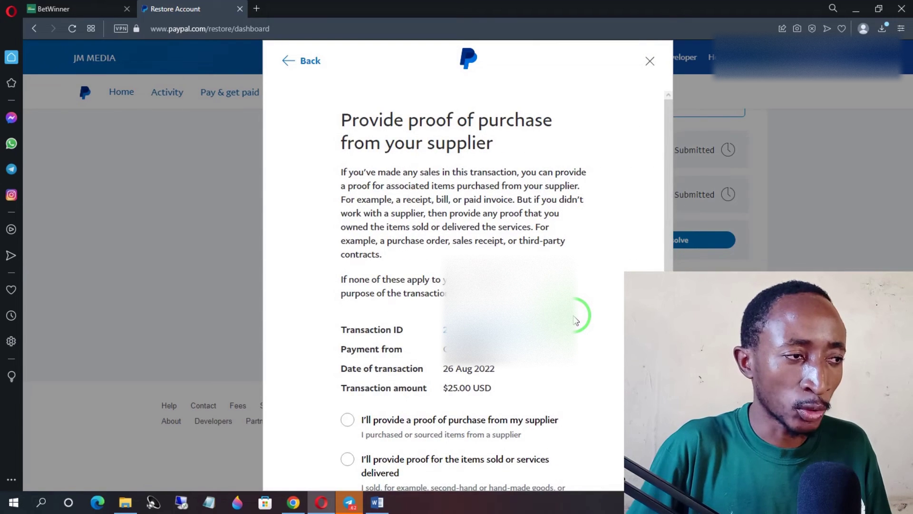
pyautogui.scroll(-2, 576, 321)
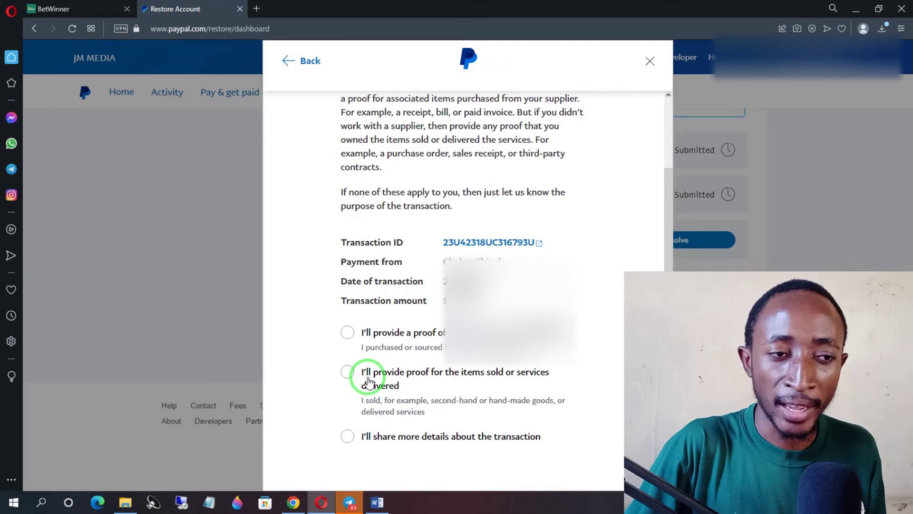
pyautogui.click(370, 380)
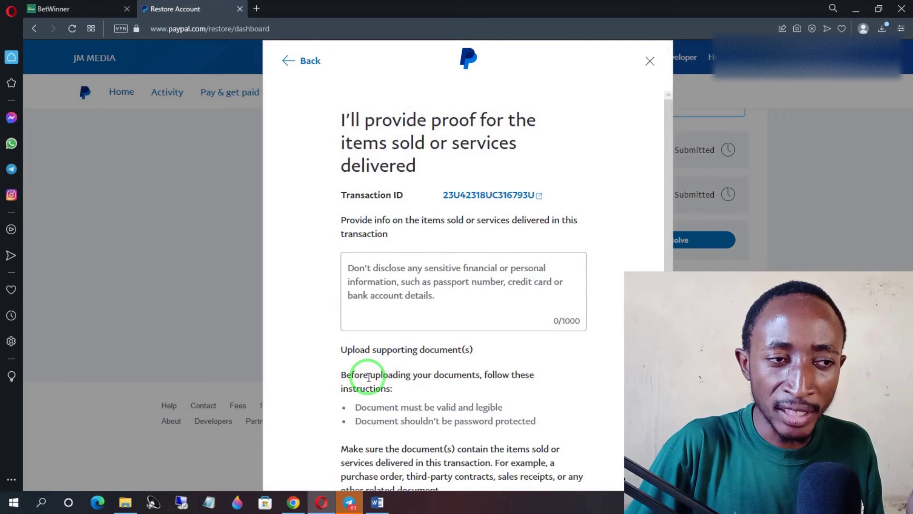
pyautogui.scroll(-1, 370, 379)
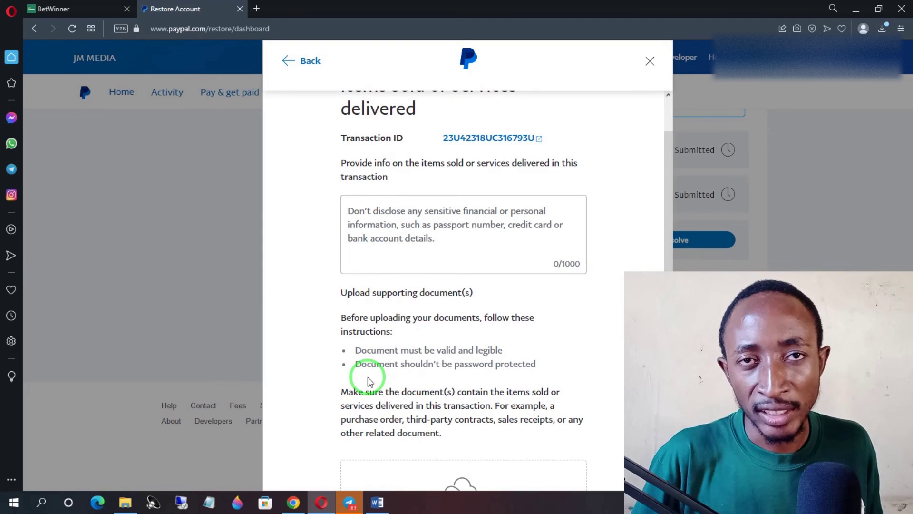
pyautogui.click(405, 226)
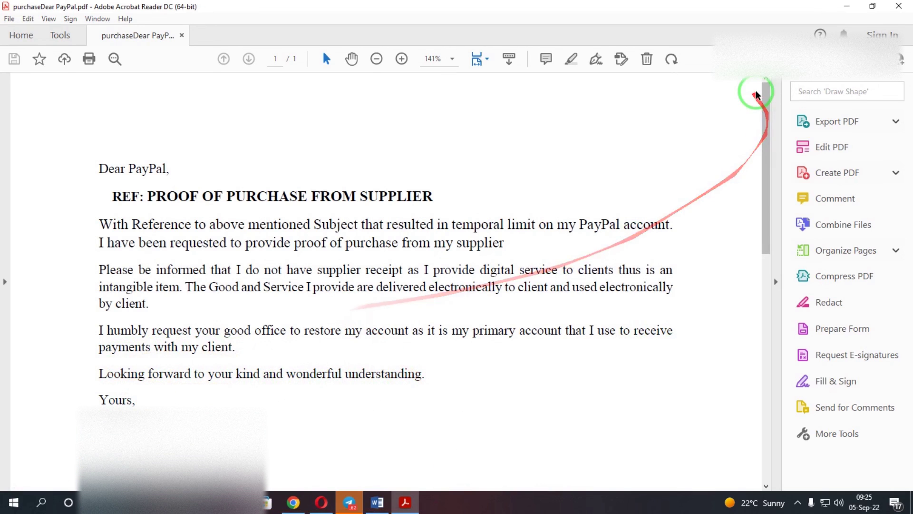
# Step: Close the purchaseDear PayPal.pdf letter and switch back to the PayPal account limitations page in Opera
pyautogui.click(898, 13)
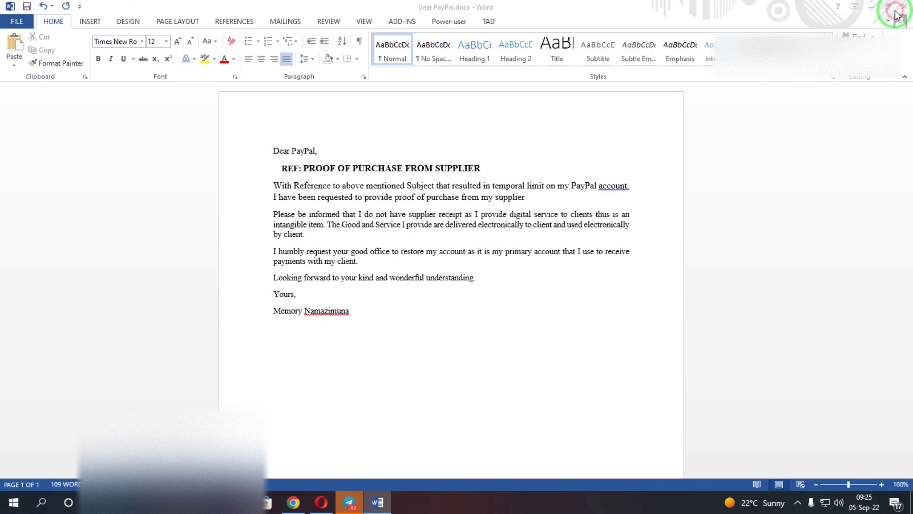
pyautogui.click(295, 503)
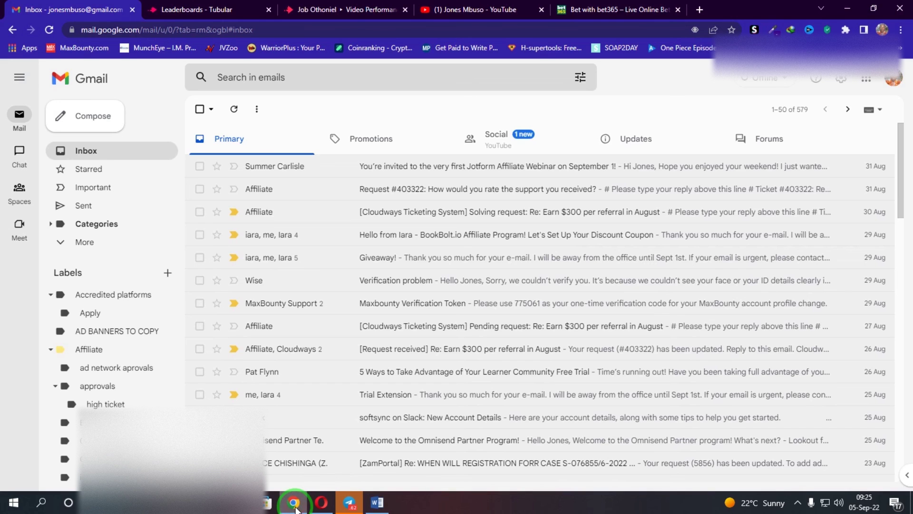
pyautogui.click(323, 504)
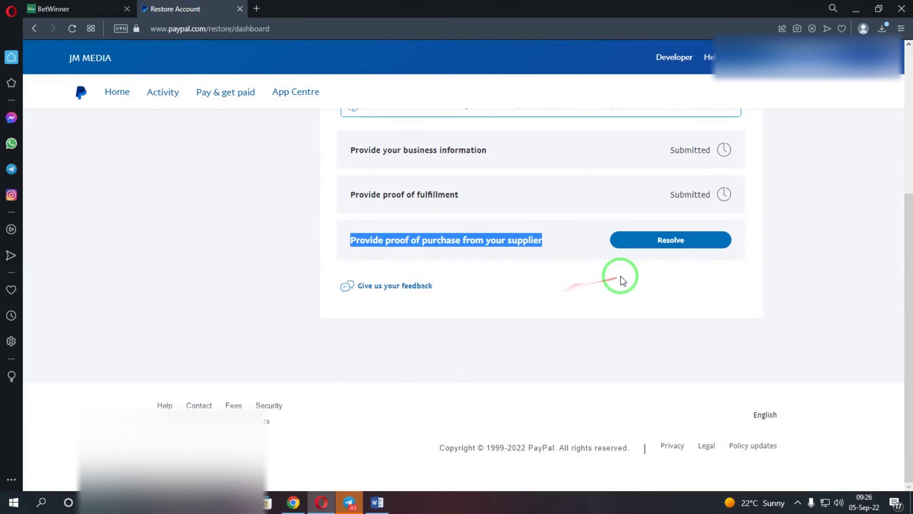
# Step: Start resolving the proof of purchase from the supplier and bring up the proof options for the $25.00 USD transaction
pyautogui.click(678, 244)
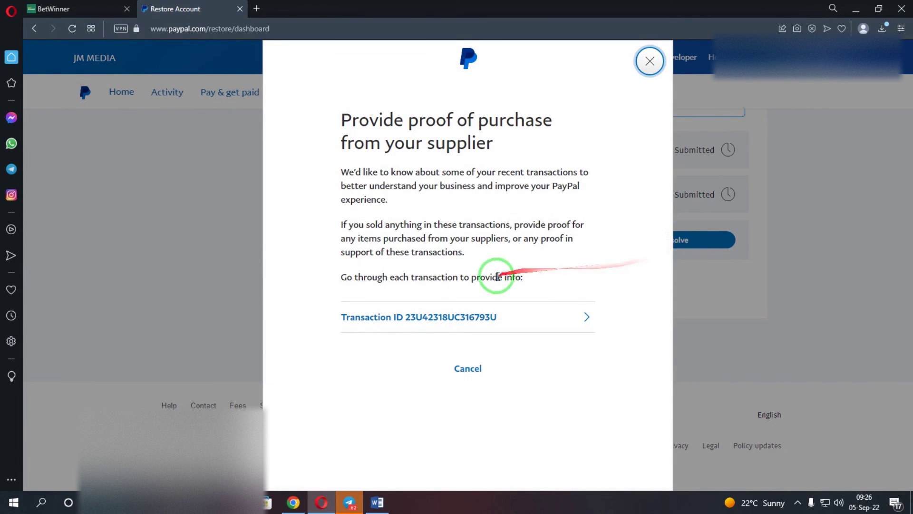
pyautogui.click(574, 320)
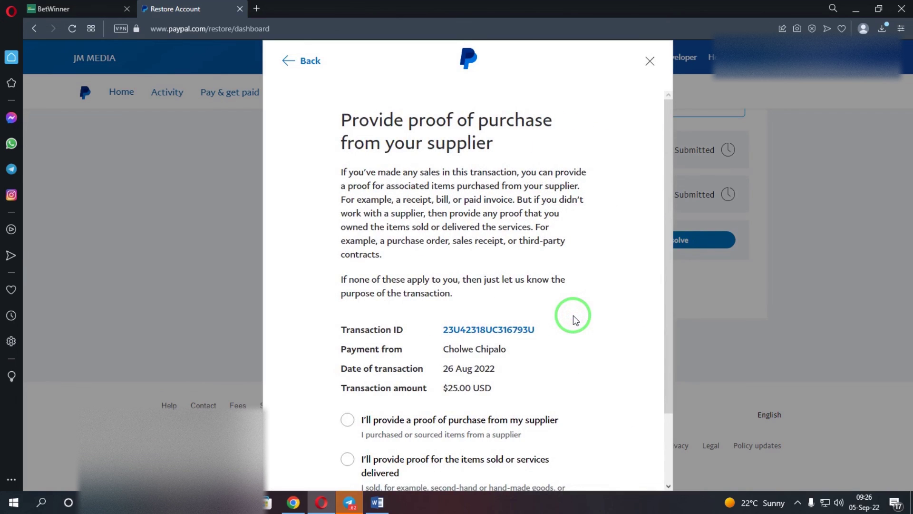
pyautogui.scroll(-2, 574, 320)
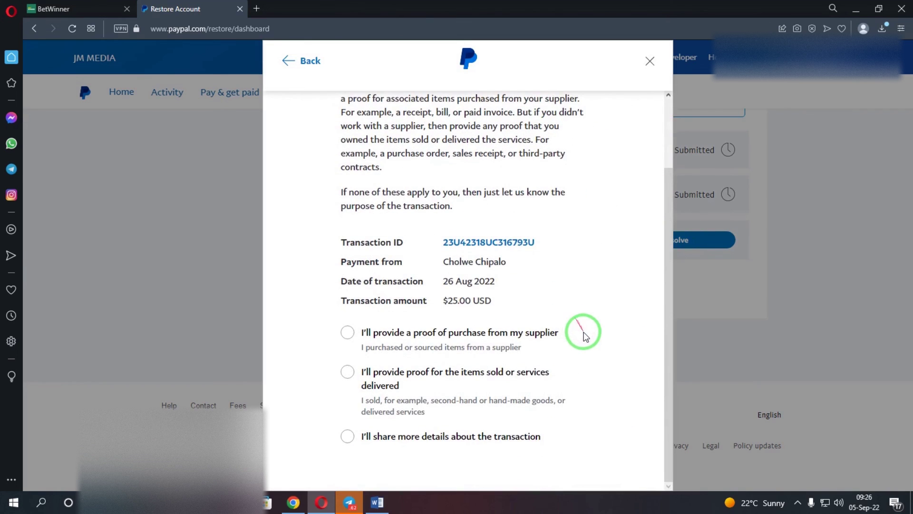